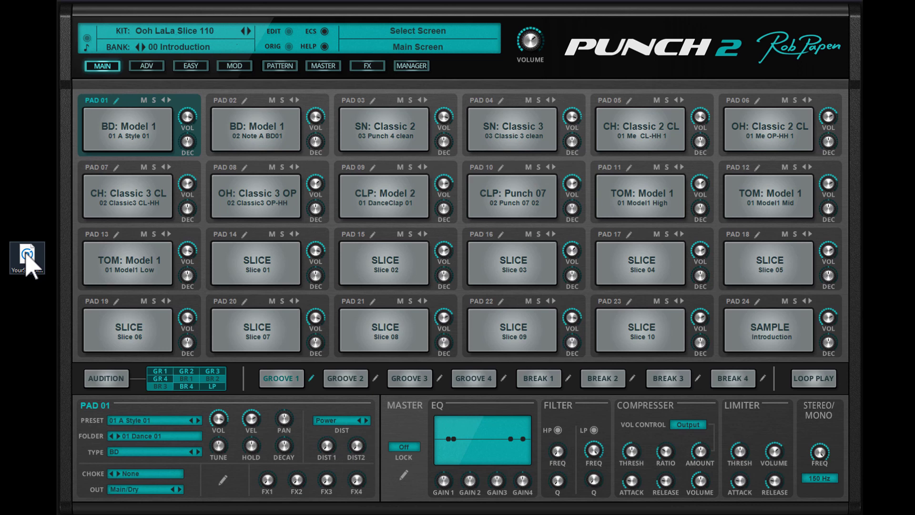
Drop the desktop sample file onto pad 13 of the slice kit
{"action": "left_click_drag", "start_coordinate": [27, 258], "coordinate": [110, 253]}
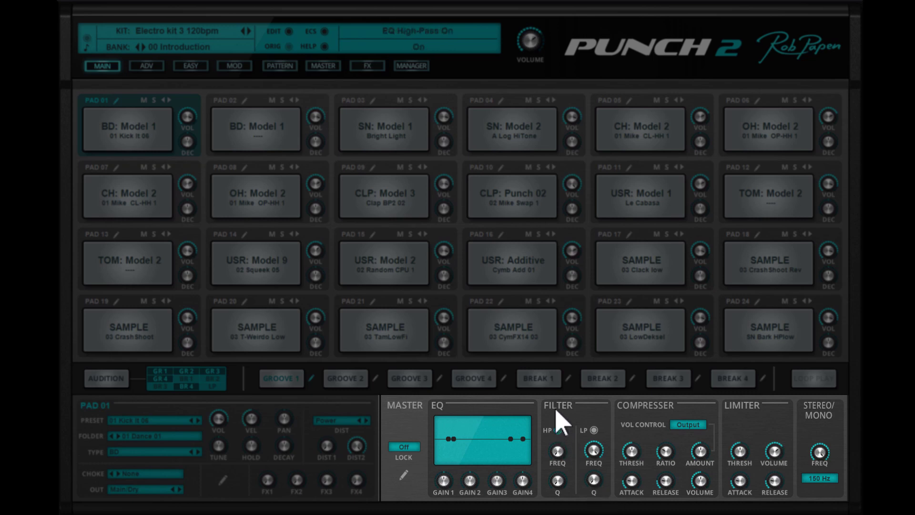
Enable the master high-pass at 29 Hz and switch to the HipHop Brush 01 81bpm kit
{"action": "left_click", "coordinate": [558, 429]}
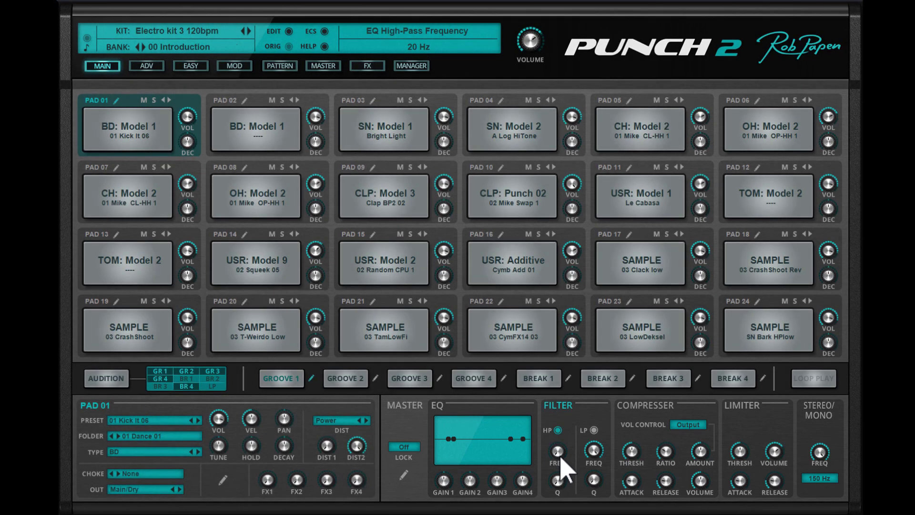
{"action": "left_click_drag", "start_coordinate": [562, 458], "coordinate": [584, 509]}
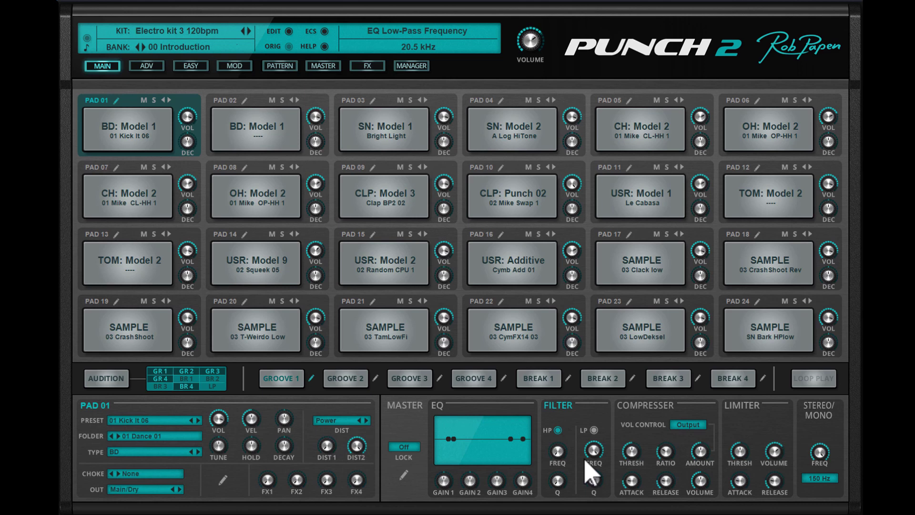
{"action": "left_click", "coordinate": [248, 30]}
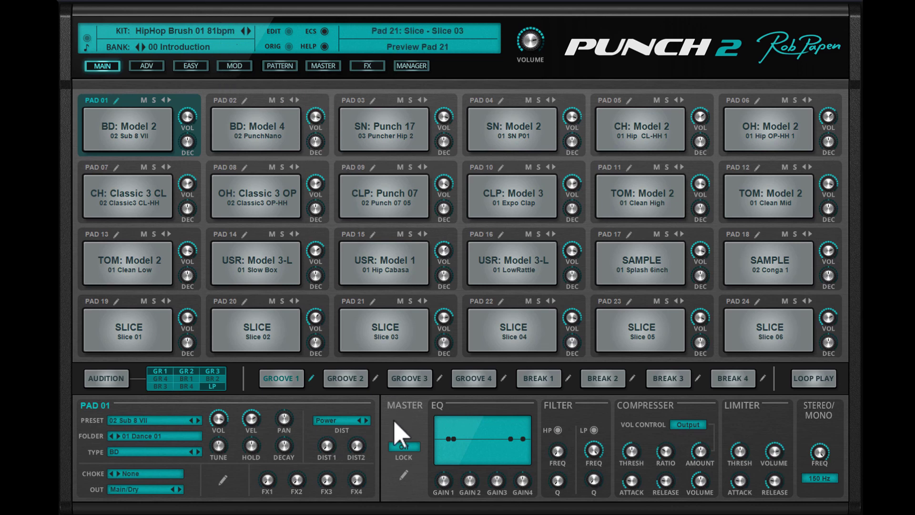
{"action": "left_click", "coordinate": [404, 475]}
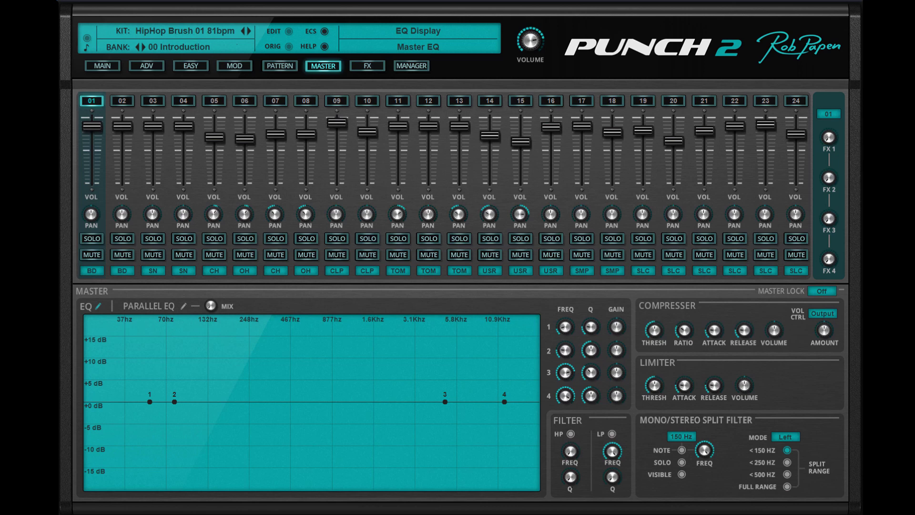
{"action": "left_click", "coordinate": [102, 66]}
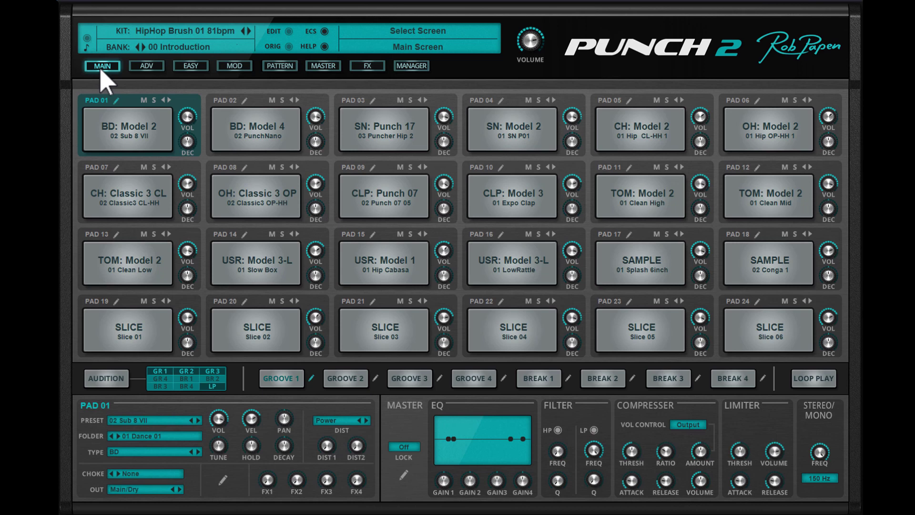
Open pad 01's BD Model 2 kick (02 Sub 8 VII) on the ADV page
{"action": "left_click", "coordinate": [117, 102]}
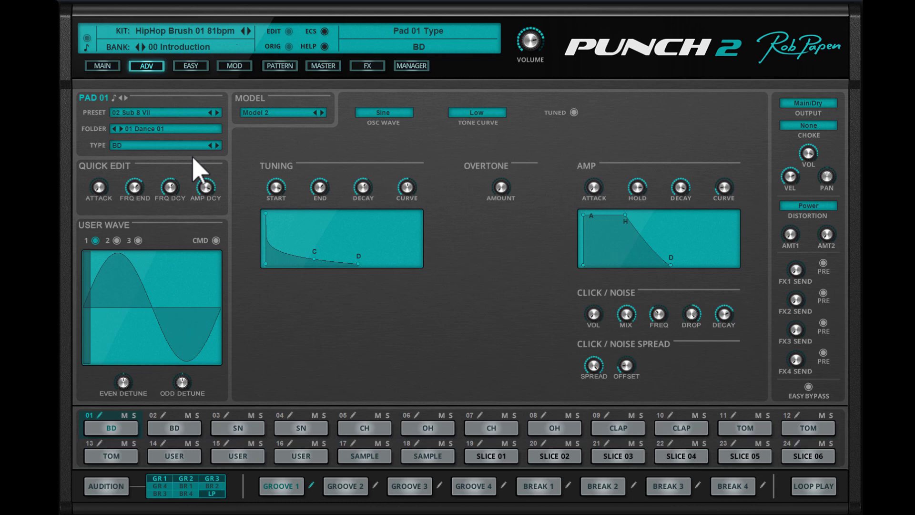
Keep pad 01's type as BD, then lengthen pad 10's clap amp decay to 1.9 sec
{"action": "left_click", "coordinate": [128, 146]}
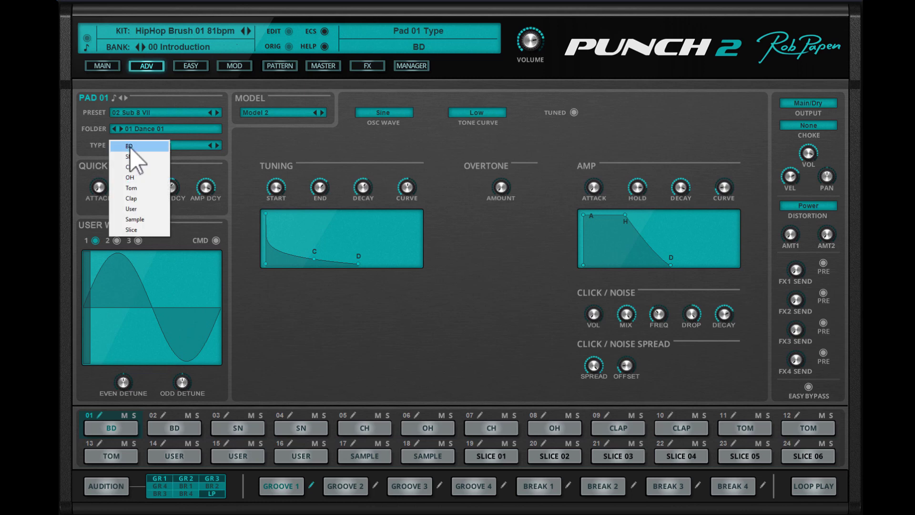
{"action": "left_click", "coordinate": [136, 148]}
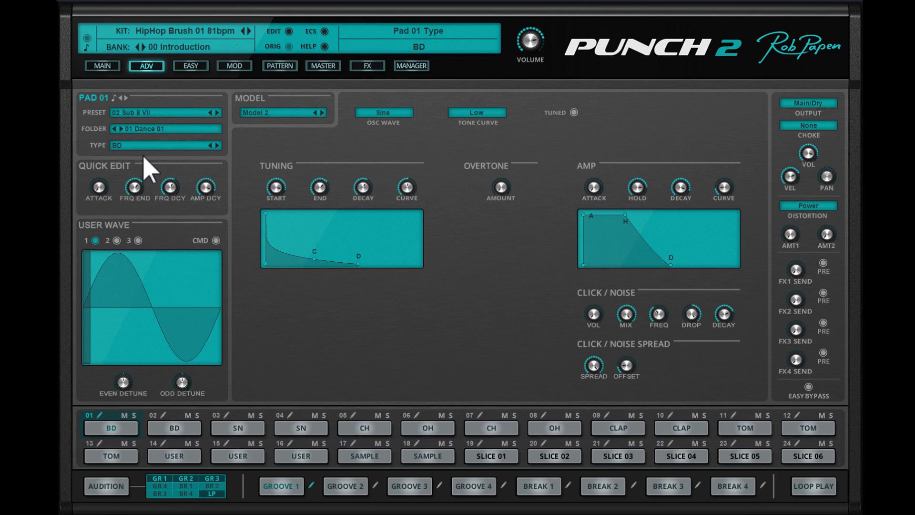
{"action": "left_click", "coordinate": [682, 427]}
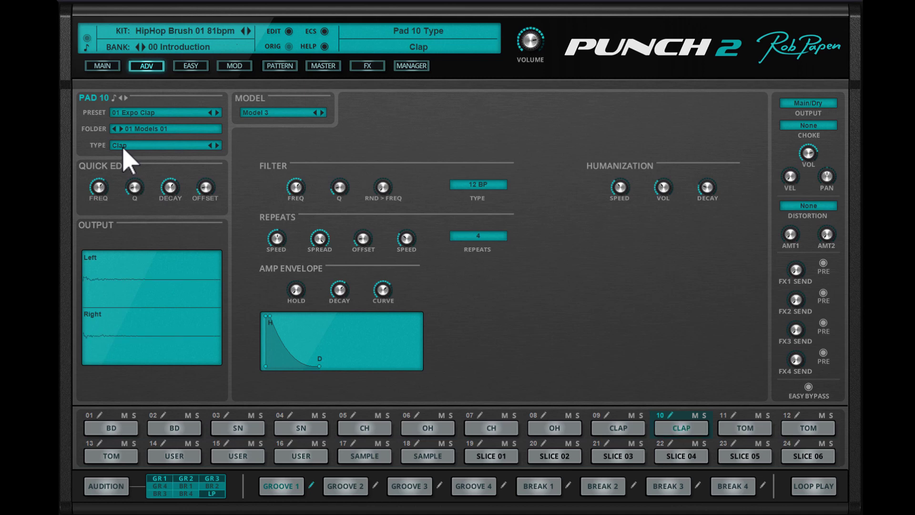
{"action": "mouse_move", "coordinate": [350, 300]}
{"action": "scroll", "coordinate": [343, 288], "scroll_direction": "up", "scroll_amount": 5}
{"action": "scroll", "coordinate": [349, 298], "scroll_direction": "up", "scroll_amount": 5}
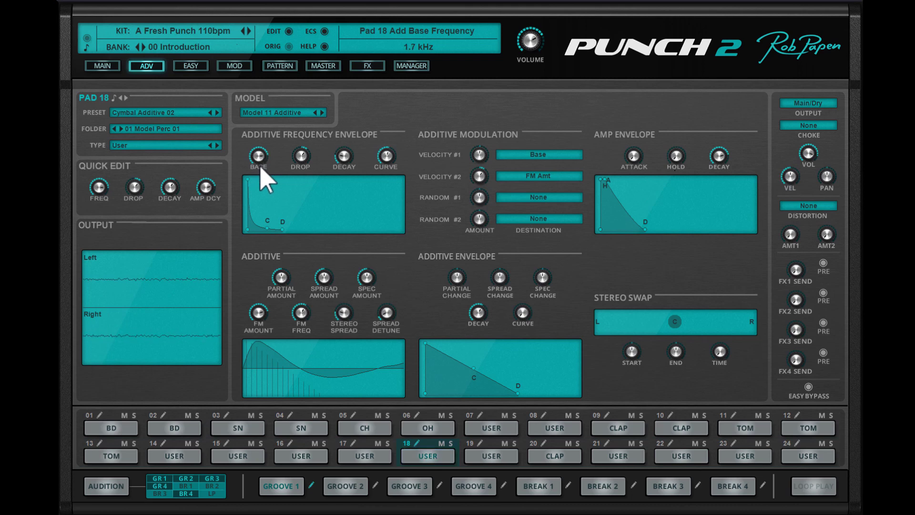
Nudge pad 18's additive BASE frequency knob slightly higher
{"action": "mouse_move", "coordinate": [261, 169]}
{"action": "left_mouse_down"}
{"action": "mouse_move", "coordinate": [266, 194]}
{"action": "mouse_move", "coordinate": [268, 168]}
{"action": "left_mouse_up"}
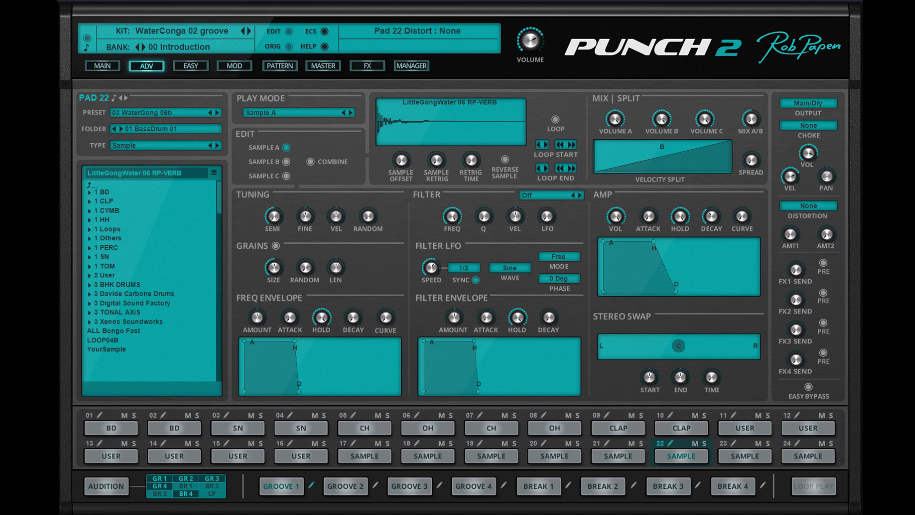
Set pad 22's distortion type to Power, then go to the Easy screen
{"action": "left_click", "coordinate": [817, 208]}
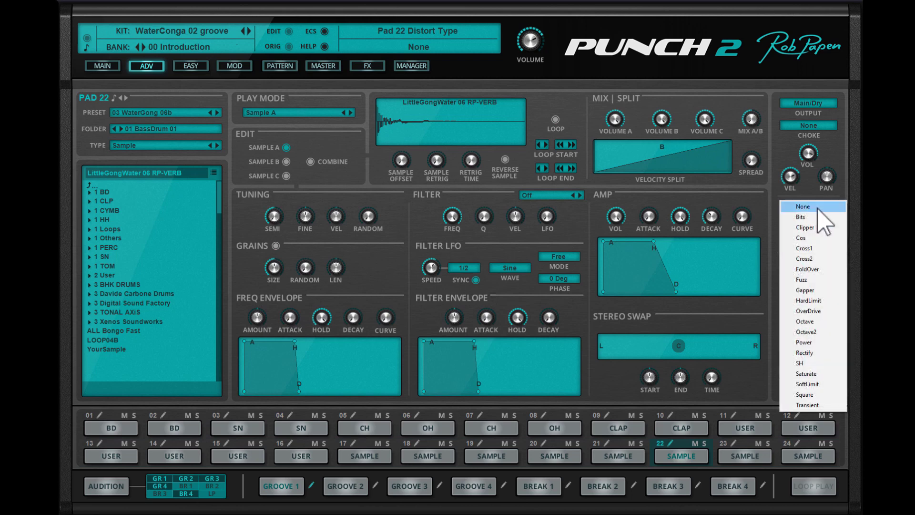
{"action": "left_click", "coordinate": [806, 343]}
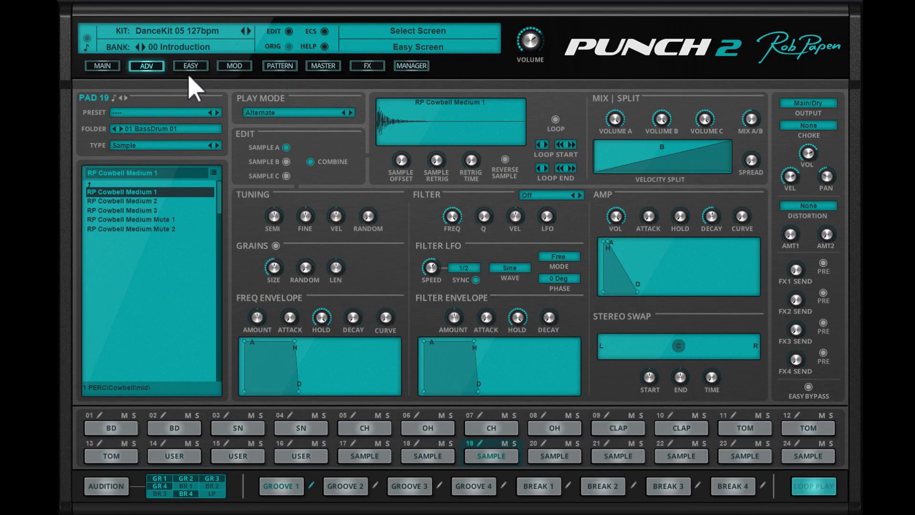
{"action": "left_click", "coordinate": [191, 66]}
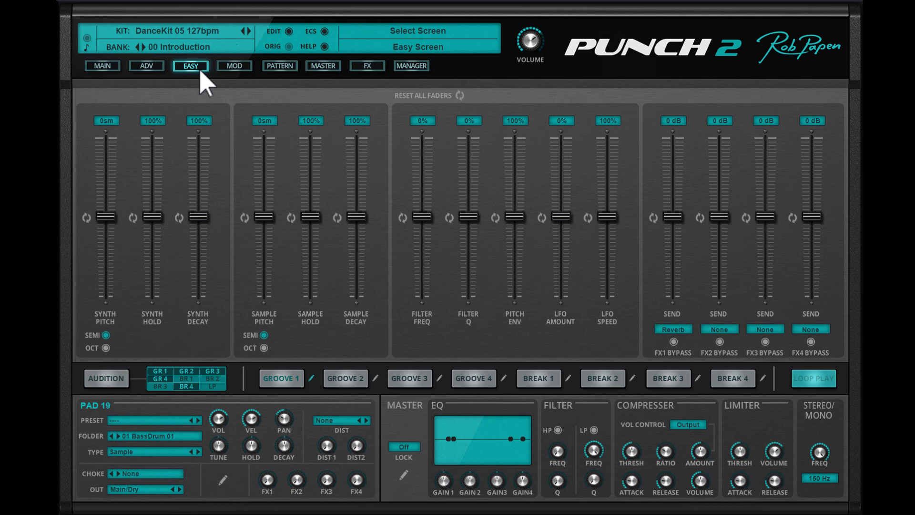
Try lower synth decay, 12% sample decay and lower sample pitch, then reset all faders
{"action": "mouse_move", "coordinate": [205, 218]}
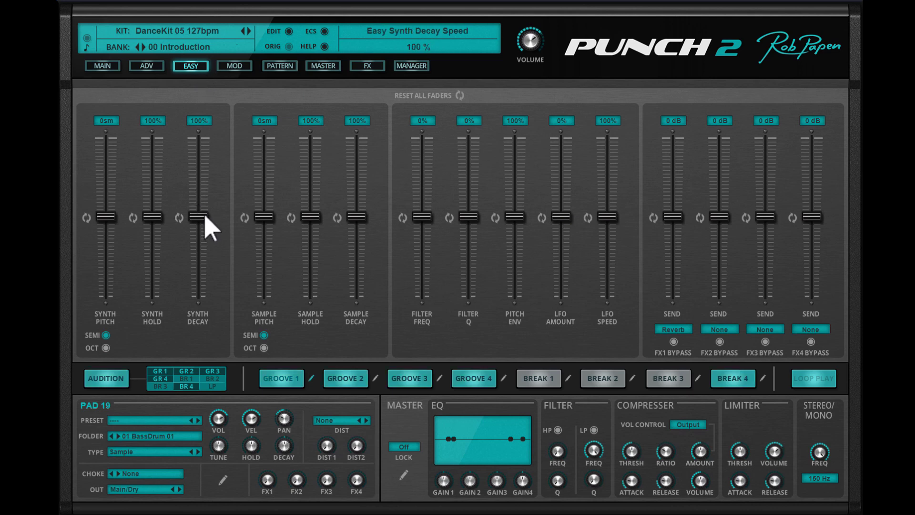
{"action": "left_click_drag", "start_coordinate": [205, 218], "coordinate": [191, 257]}
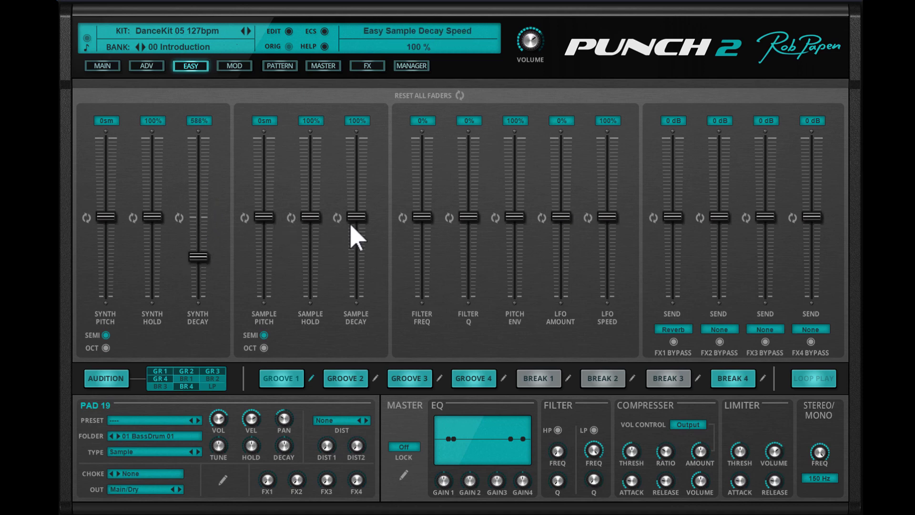
{"action": "left_click_drag", "start_coordinate": [353, 222], "coordinate": [368, 169]}
{"action": "left_click_drag", "start_coordinate": [265, 217], "coordinate": [273, 276]}
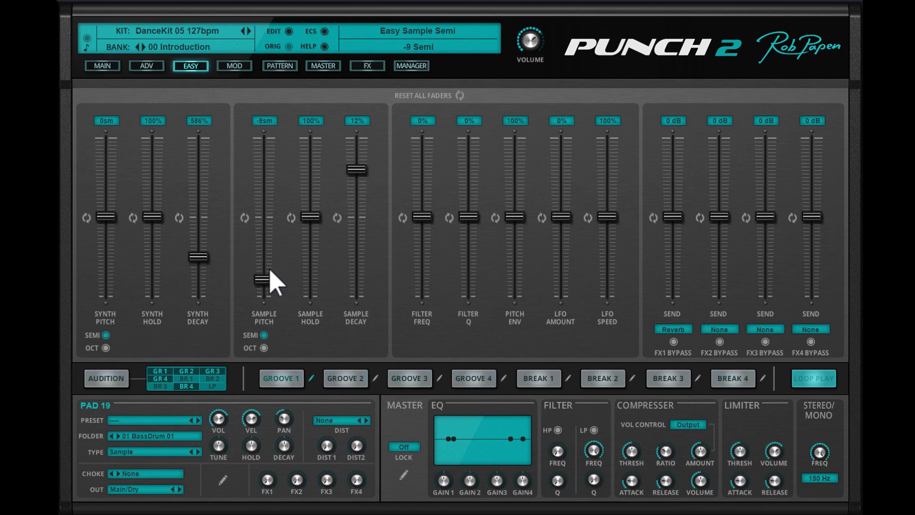
{"action": "left_click", "coordinate": [244, 218]}
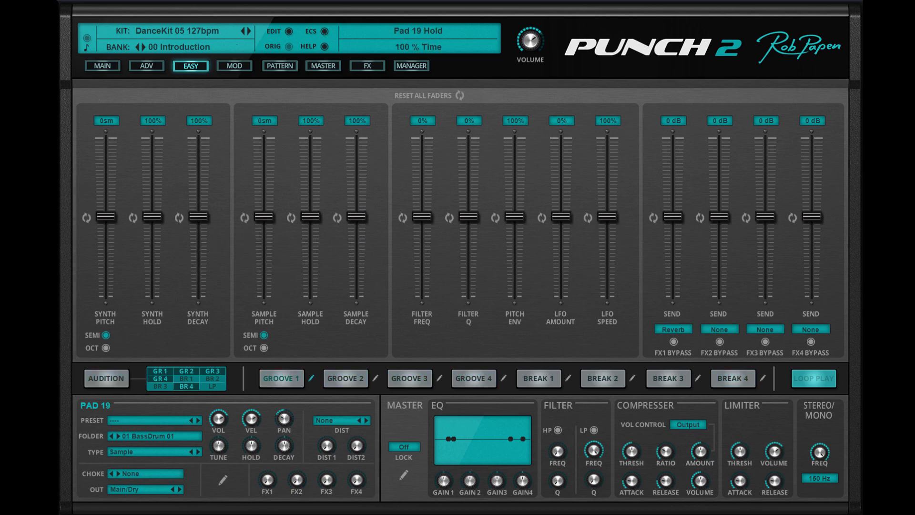
Bring up the MOD page with its envelopes, LFOs and empty eight-slot matrix
{"action": "left_click", "coordinate": [239, 68]}
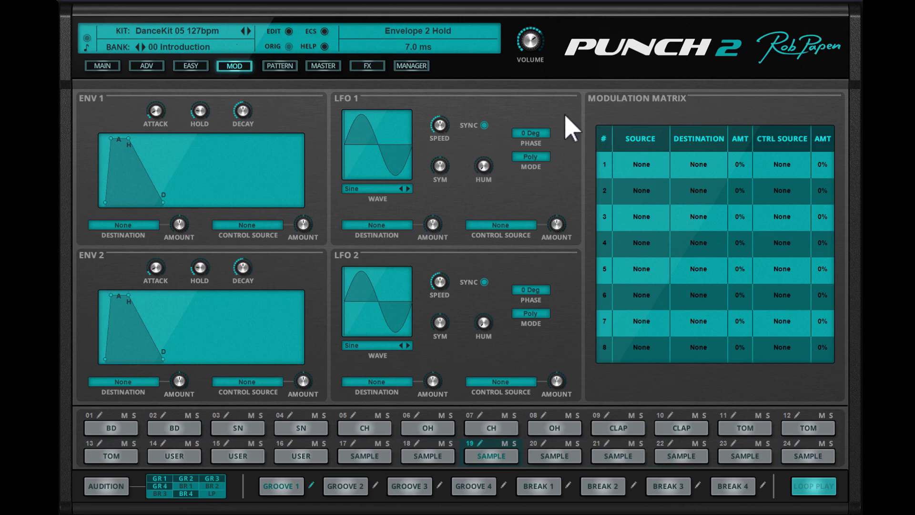
Turn off steps 09 and 11 on track 1 of Groove 2 in the pattern sequencer
{"action": "left_click", "coordinate": [286, 66]}
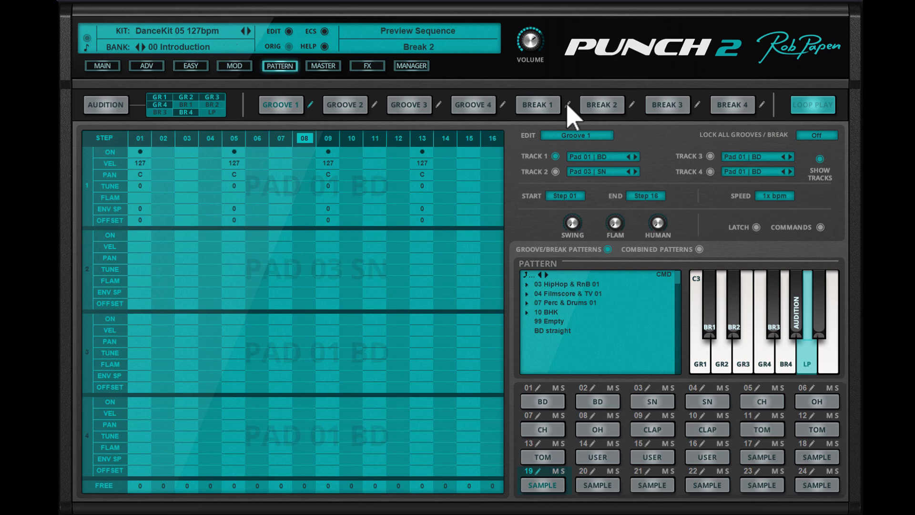
{"action": "left_click", "coordinate": [374, 107]}
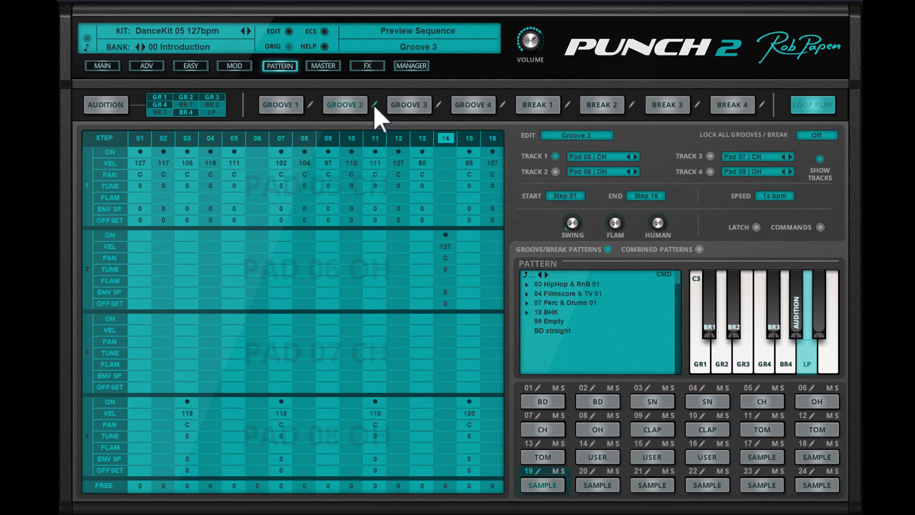
{"action": "left_click", "coordinate": [329, 151]}
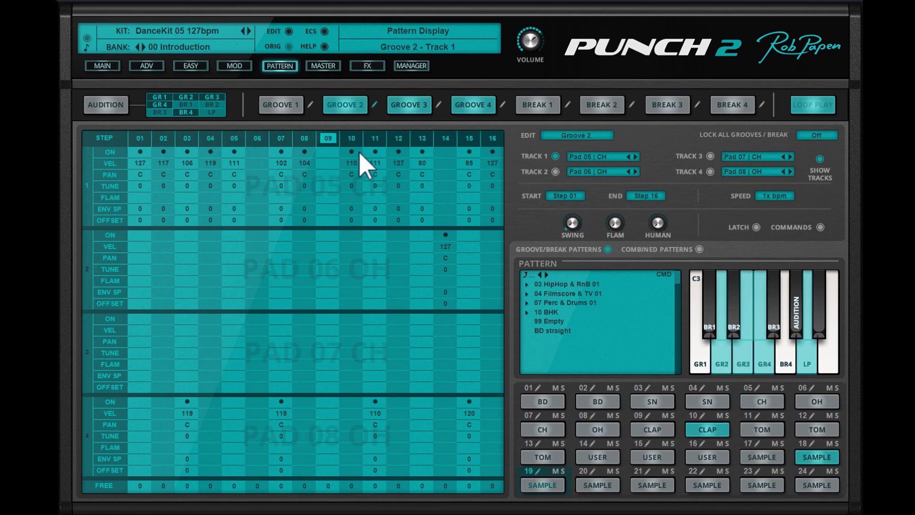
{"action": "left_click", "coordinate": [376, 154]}
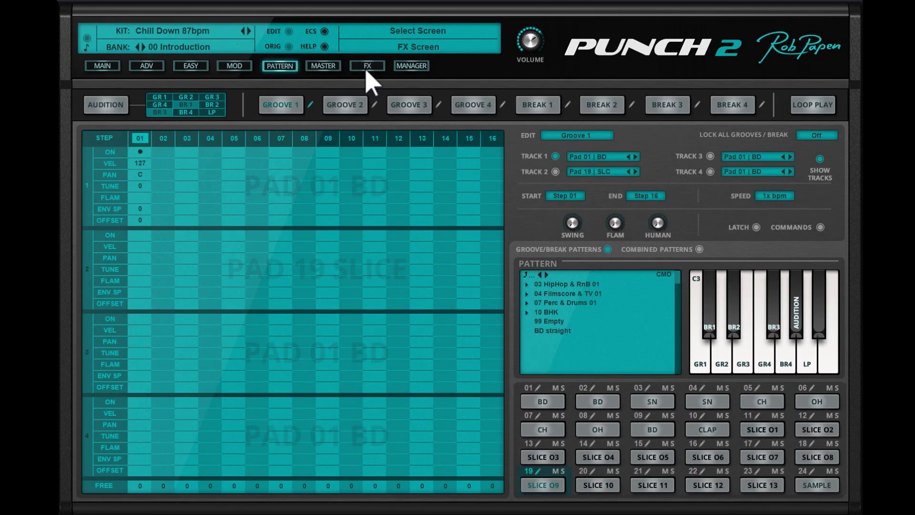
On the FX page, lower Pad 22's FX1 send to -11.4 dB
{"action": "left_click", "coordinate": [368, 66]}
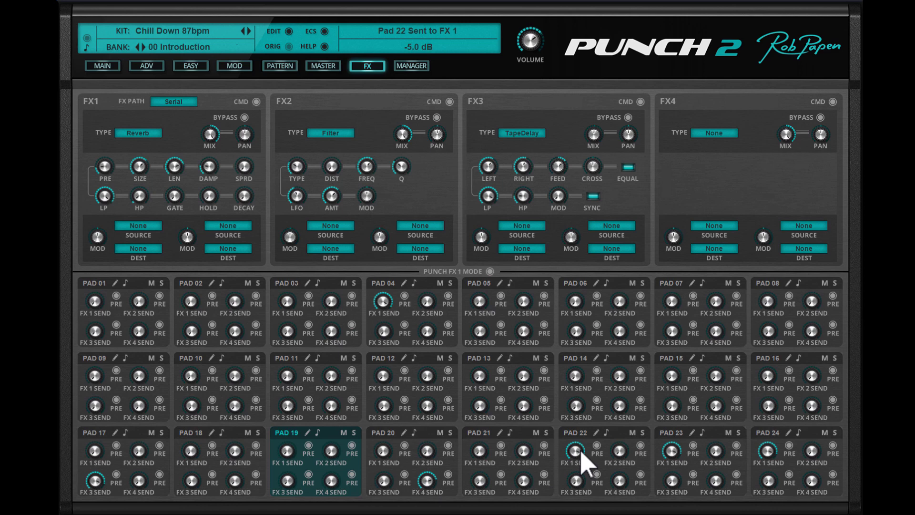
{"action": "left_click_drag", "start_coordinate": [582, 459], "coordinate": [582, 471]}
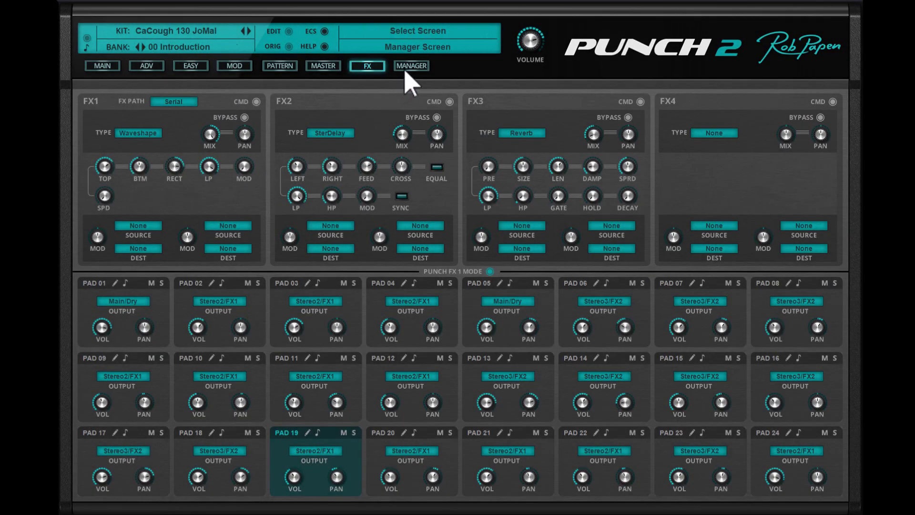
Show the Kit Preset Manager listing the 00 Introduction bank's 60 kits
{"action": "left_click", "coordinate": [406, 69]}
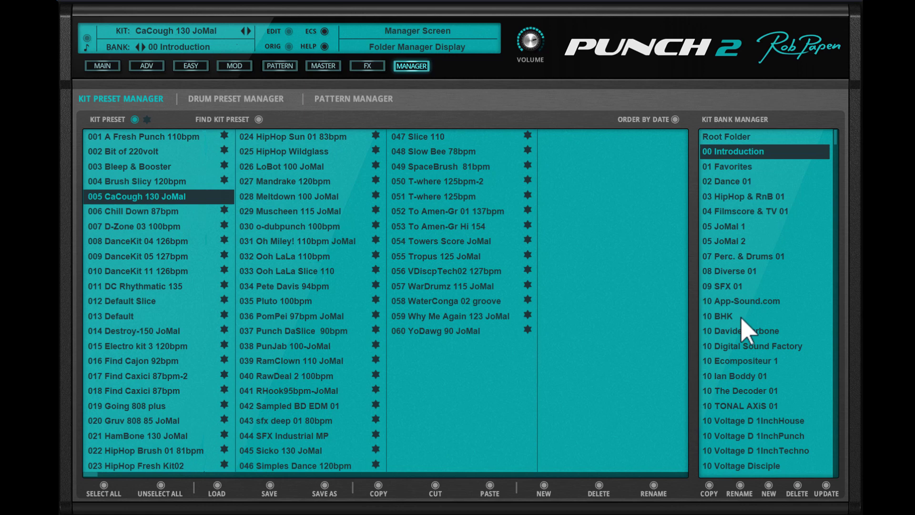
Switch the manager from drum presets to the pattern manager
{"action": "left_click", "coordinate": [235, 101]}
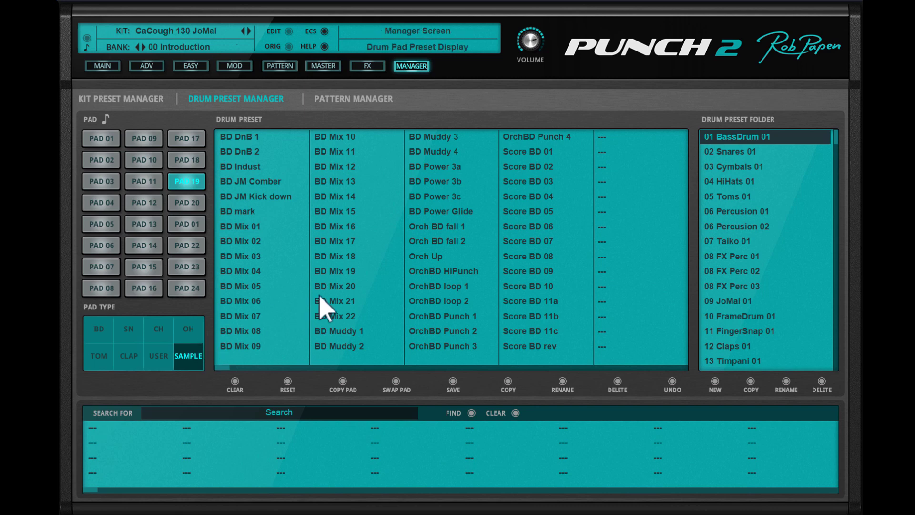
{"action": "left_click", "coordinate": [329, 100]}
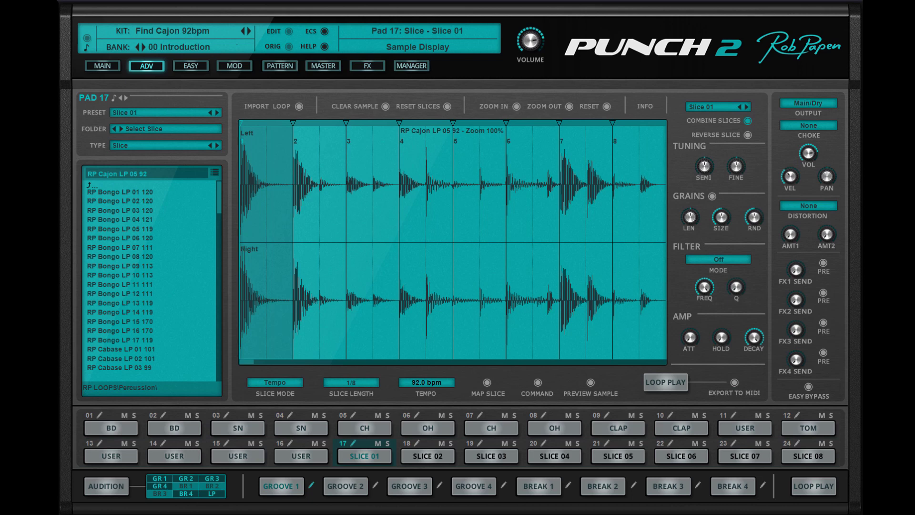
Loop-play the RP Cajon LP 05 92 slices, then return to the main pad overview
{"action": "left_click", "coordinate": [666, 382]}
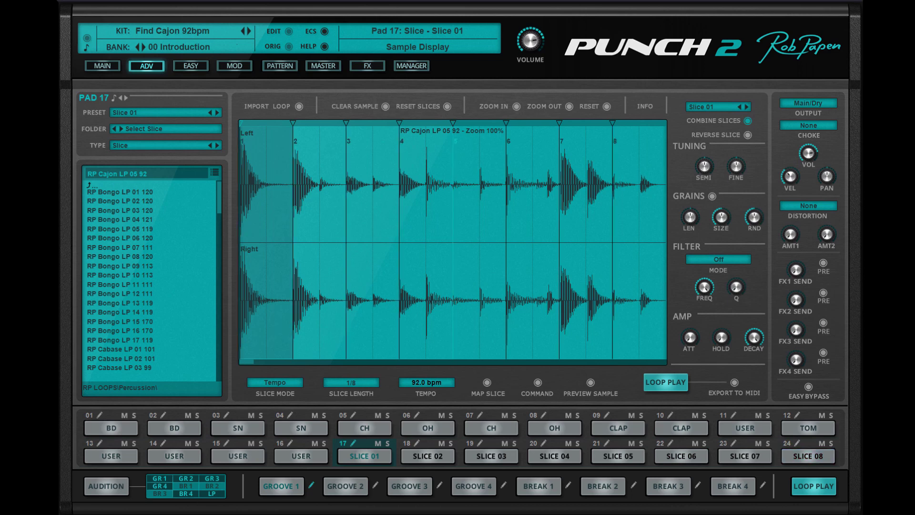
{"action": "left_click", "coordinate": [666, 382]}
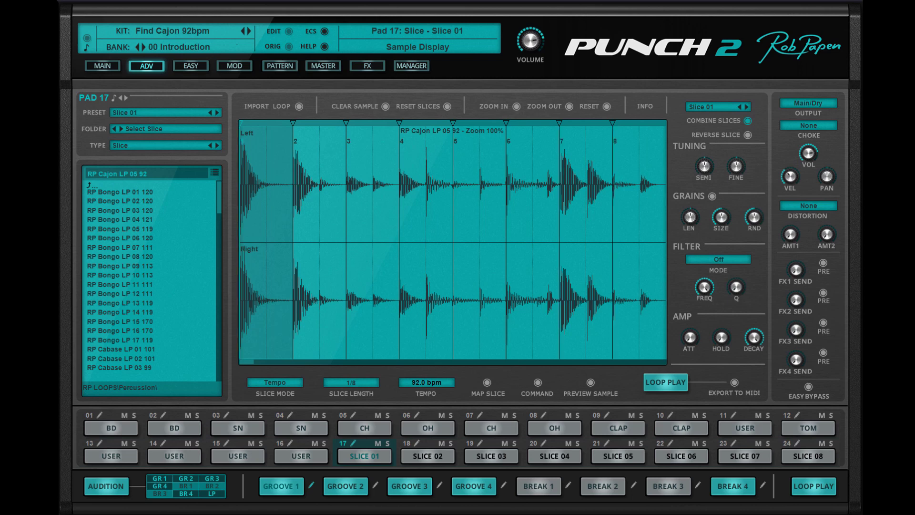
{"action": "left_click", "coordinate": [96, 67]}
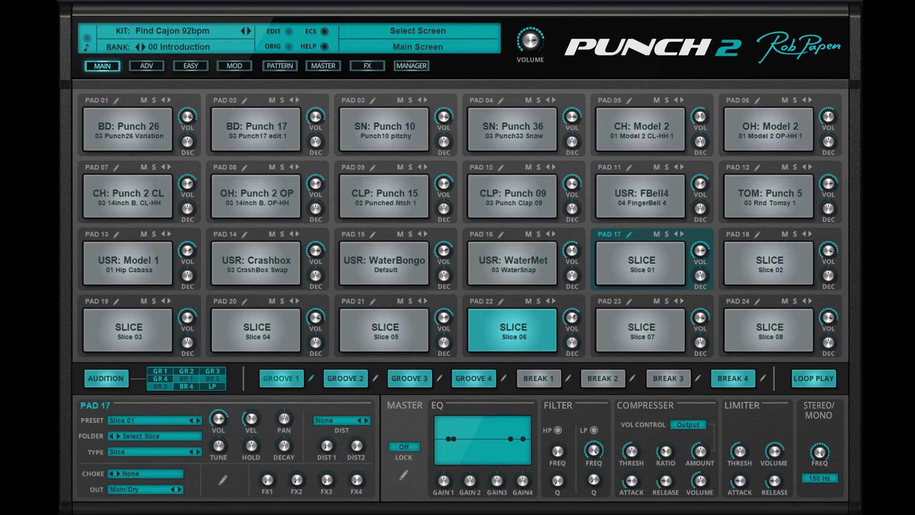